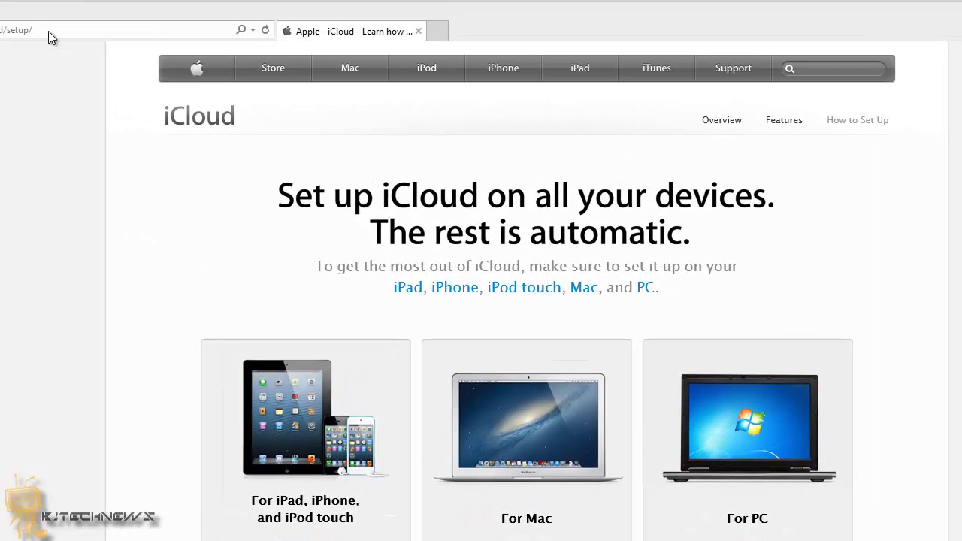
- Open the iCloud 'Set up now' steps for Windows PC and scroll through them
{"action": "left_click", "coordinate": [158, 21]}
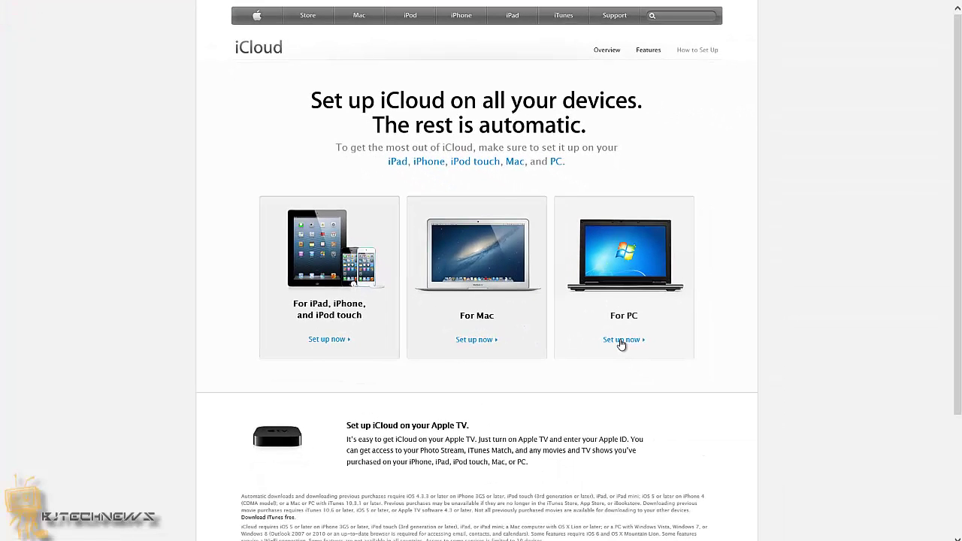
{"action": "left_click", "coordinate": [621, 344]}
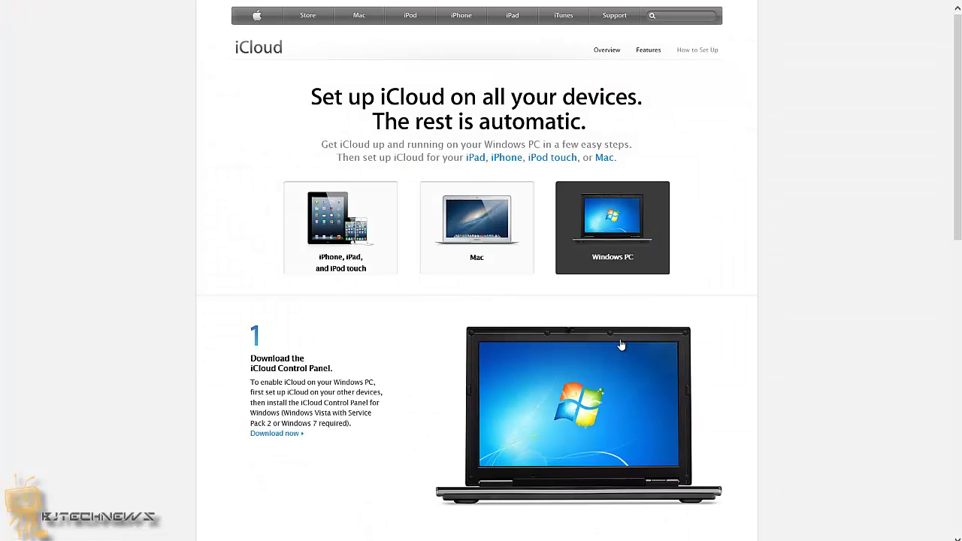
{"action": "scroll", "coordinate": [383, 268], "scroll_direction": "down", "scroll_amount": 3}
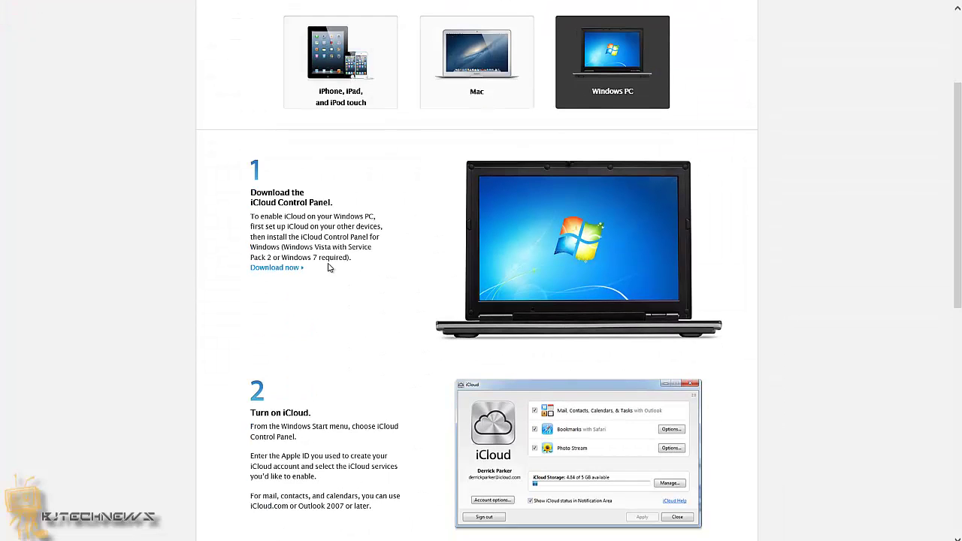
{"action": "scroll", "coordinate": [329, 267], "scroll_direction": "down", "scroll_amount": 5}
{"action": "scroll", "coordinate": [329, 268], "scroll_direction": "down", "scroll_amount": 2}
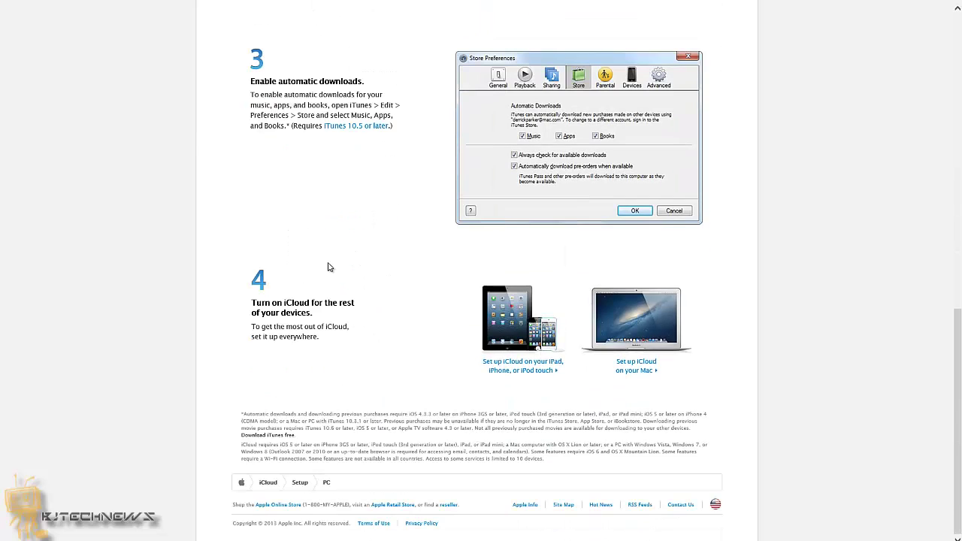
{"action": "scroll", "coordinate": [329, 268], "scroll_direction": "up", "scroll_amount": 6}
{"action": "scroll", "coordinate": [328, 268], "scroll_direction": "up", "scroll_amount": 3}
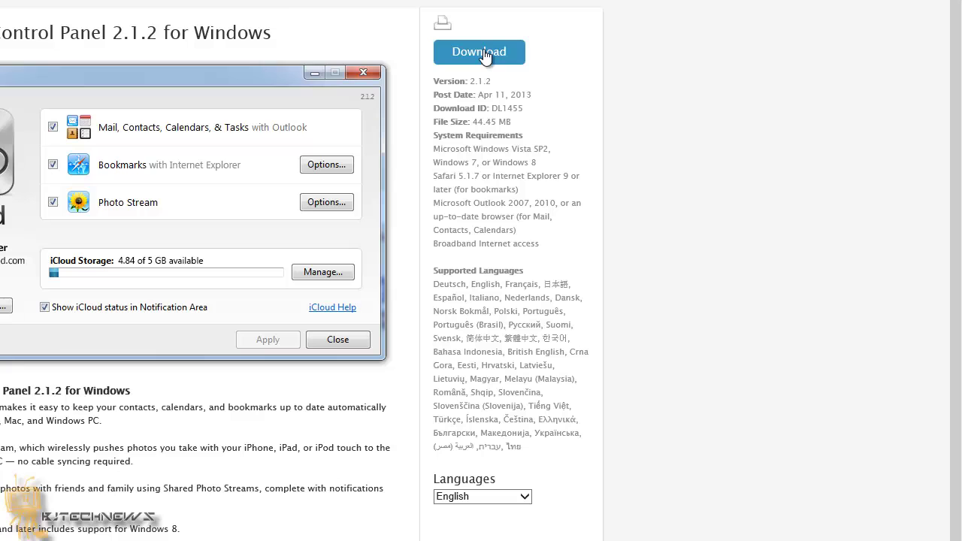
- Download iCloudSetup.exe and run the installer
{"action": "left_click", "coordinate": [485, 56]}
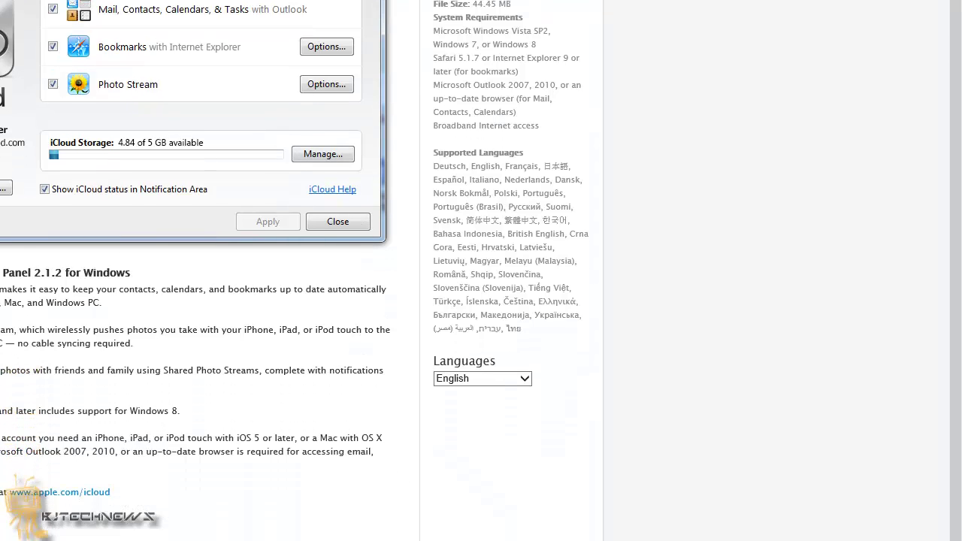
{"action": "left_click", "coordinate": [427, 503]}
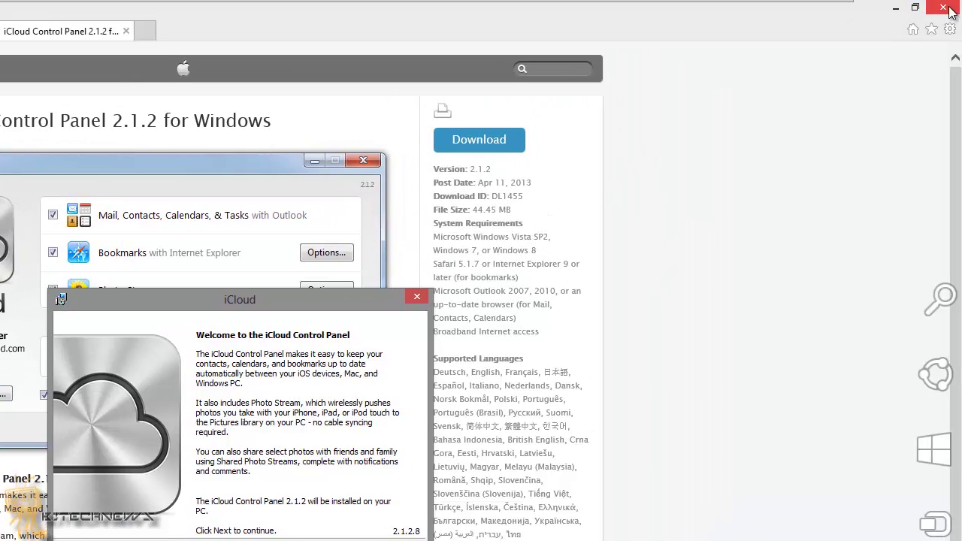
- Close Internet Explorer, accept the licence terms, and install iCloud Control Panel 2.1.2, approving UAC
{"action": "left_click", "coordinate": [949, 8]}
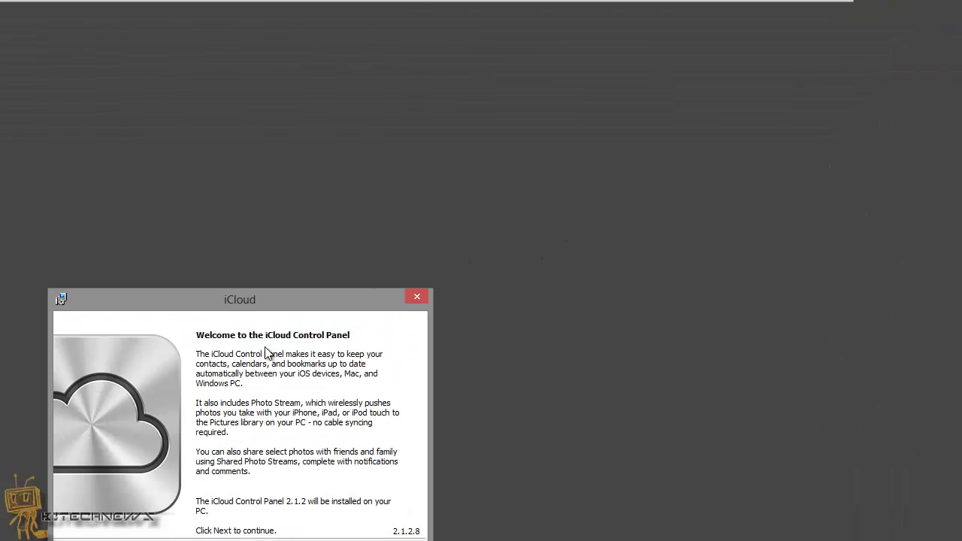
{"action": "left_click", "coordinate": [530, 342]}
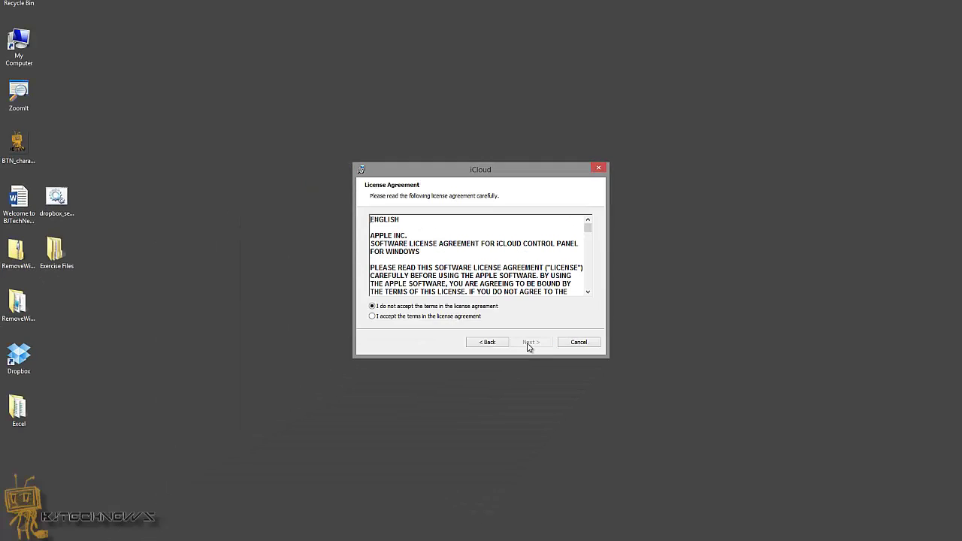
{"action": "left_click", "coordinate": [421, 316]}
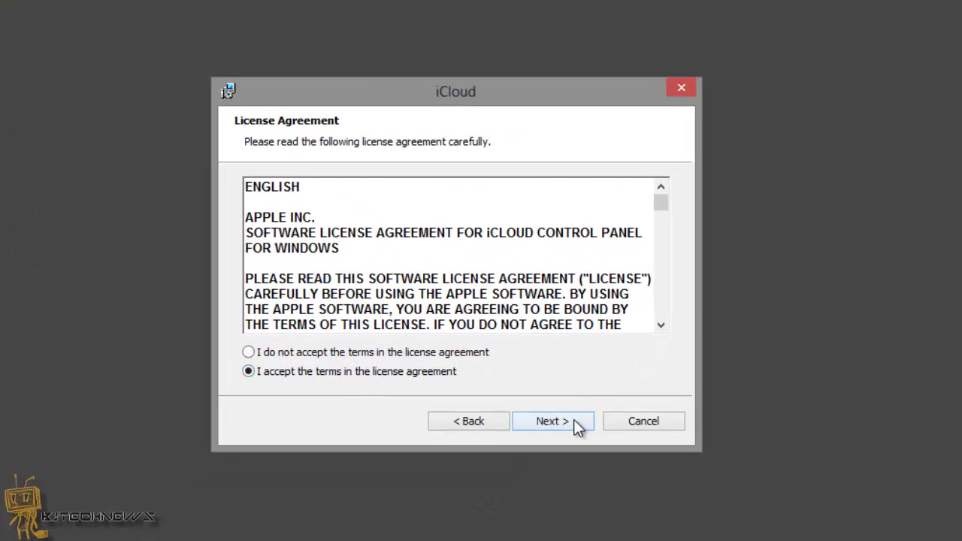
{"action": "left_click", "coordinate": [532, 343]}
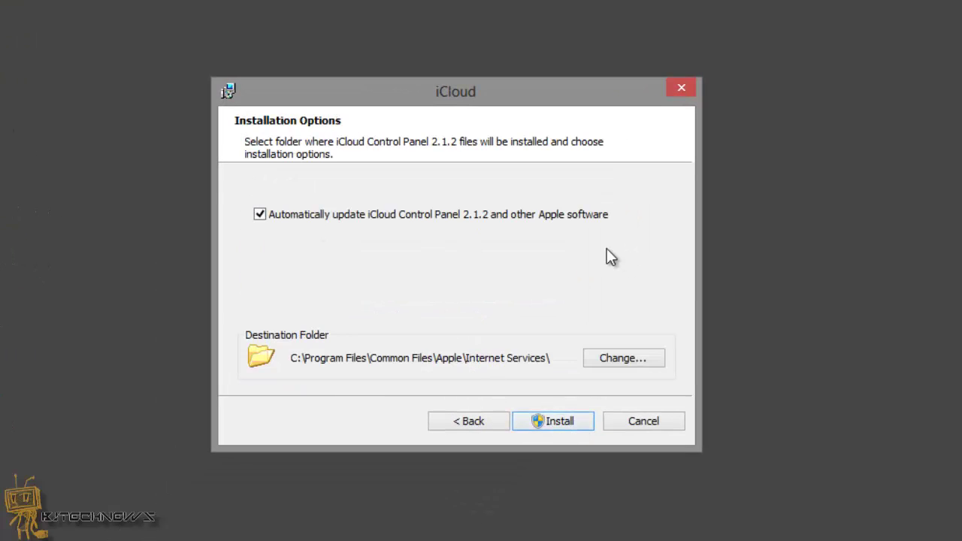
{"action": "left_click", "coordinate": [562, 419]}
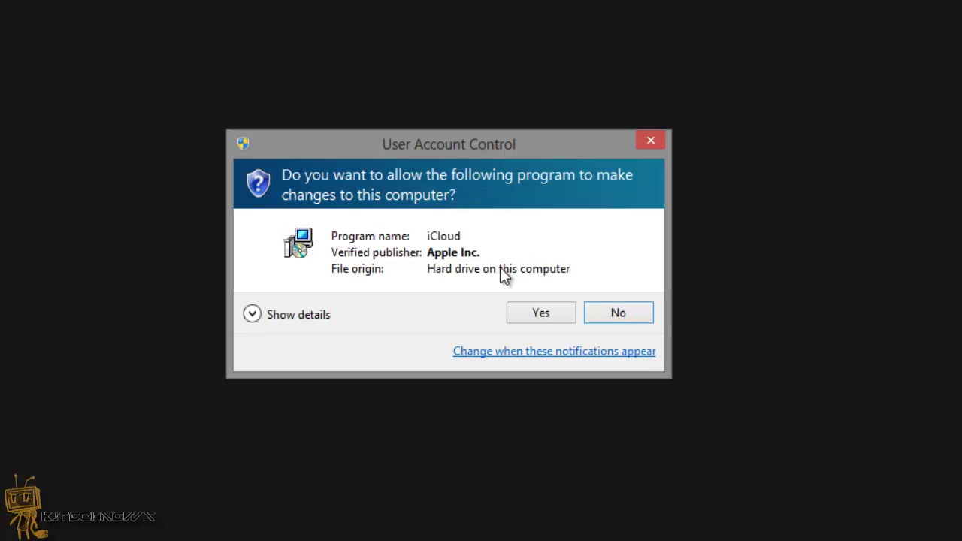
{"action": "left_click", "coordinate": [542, 319]}
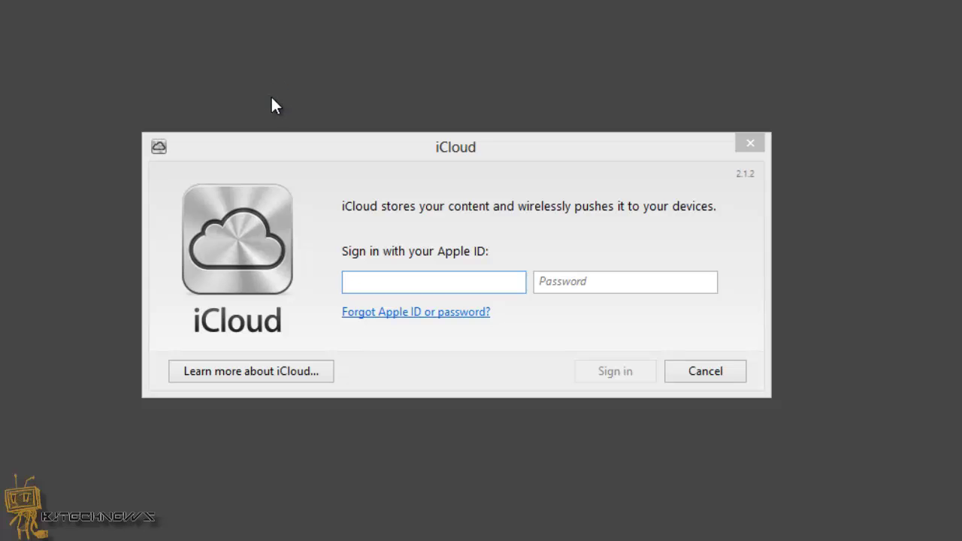
- Enter the Apple ID e-mail address and the account password, then sign in
{"action": "left_click", "coordinate": [428, 285]}
{"action": "key", "text": "Tab"}
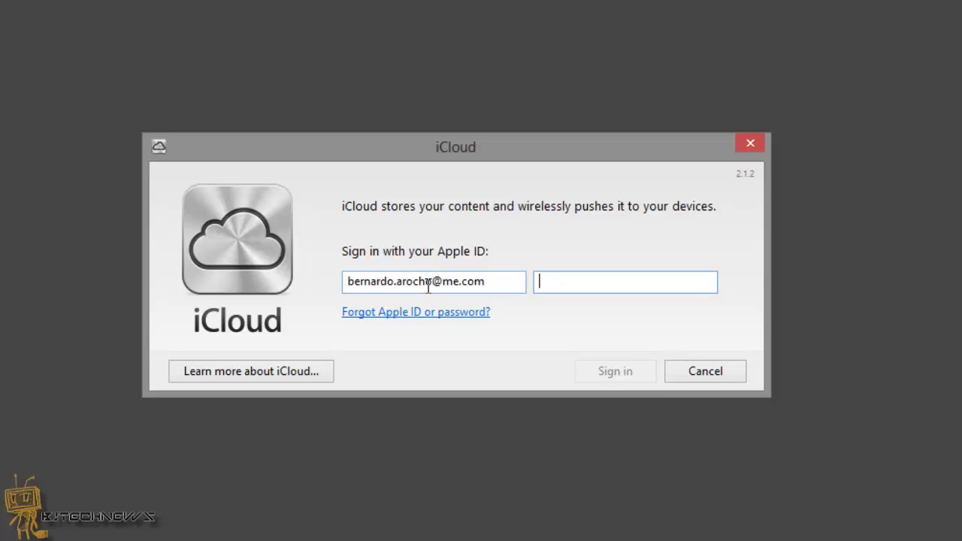
{"action": "type", "text": "•••••••••••"}
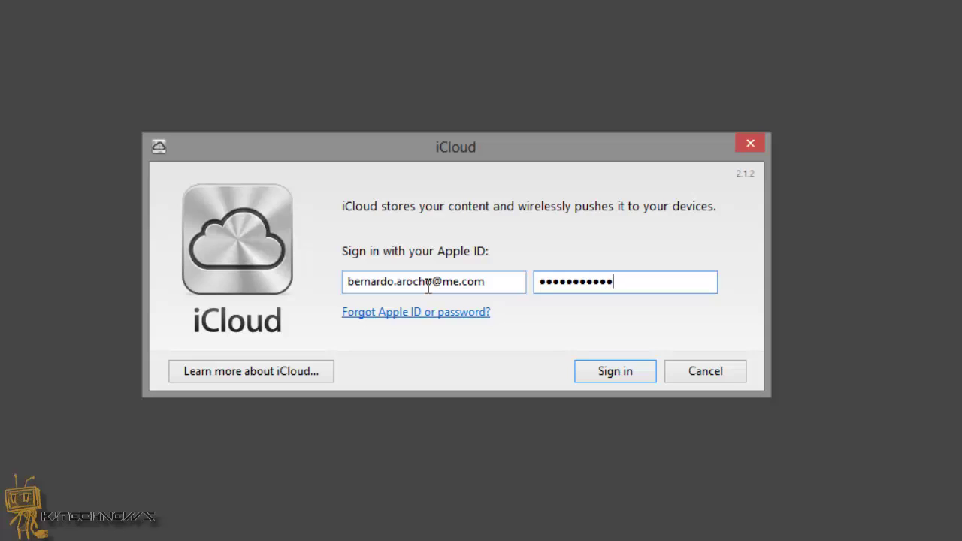
{"action": "left_click", "coordinate": [625, 372]}
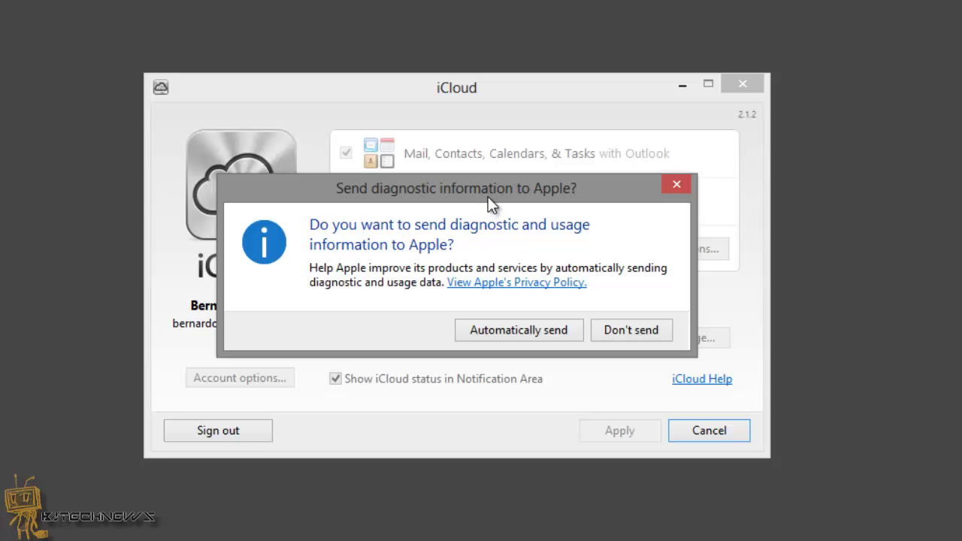
- Move the diagnostics prompt and choose 'Don't send' for diagnostic data
{"action": "left_click_drag", "start_coordinate": [490, 191], "coordinate": [489, 171]}
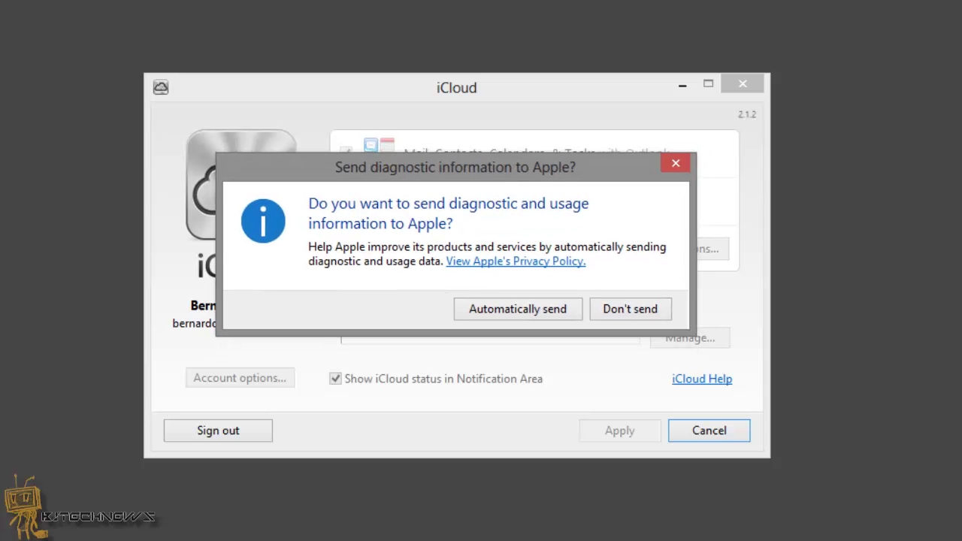
{"action": "left_click", "coordinate": [623, 309]}
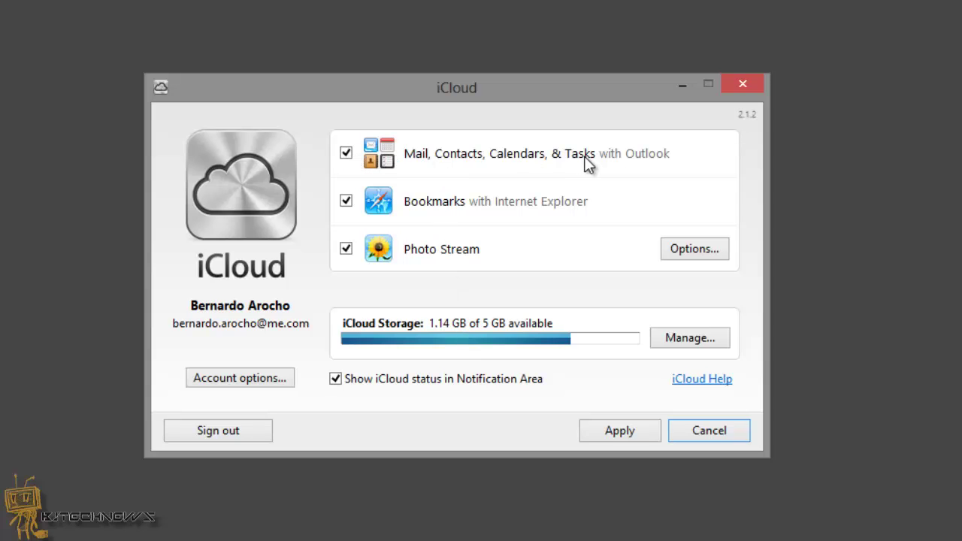
- Apply the selected services and merge this computer's bookmarks with iCloud
{"action": "left_click", "coordinate": [627, 432]}
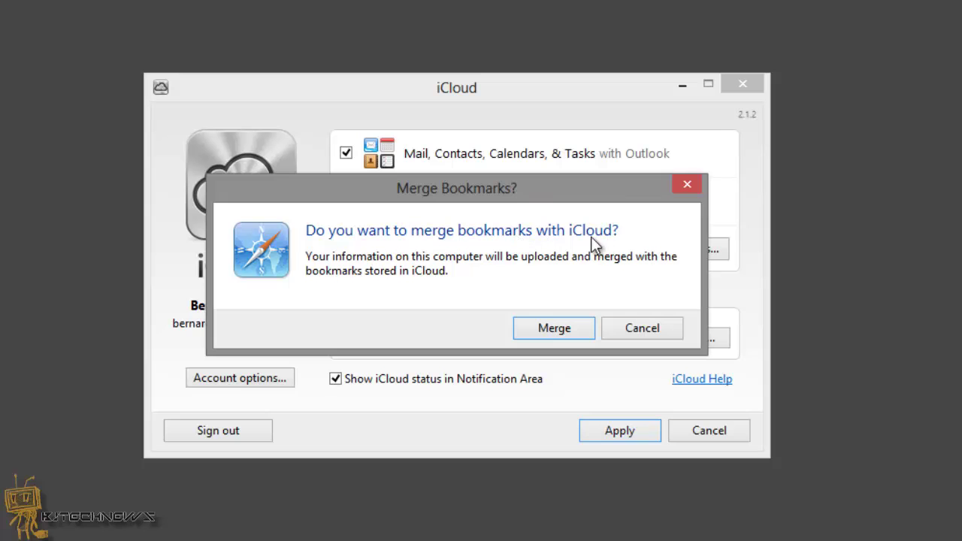
{"action": "left_click", "coordinate": [552, 329]}
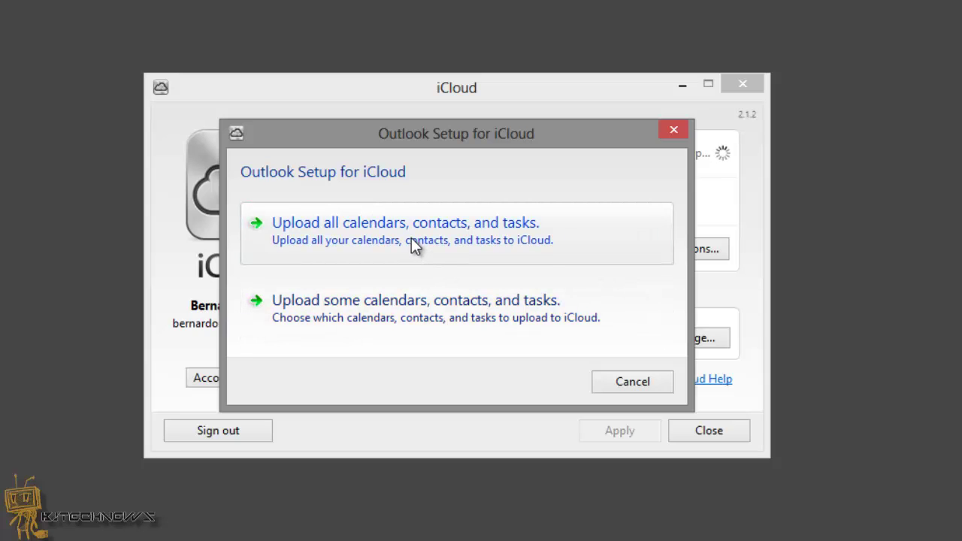
- Pick 'Upload some calendars, contacts, and tasks' and untick Tasks, LinkedIn, Contacts and Calendar
{"action": "left_click", "coordinate": [403, 316]}
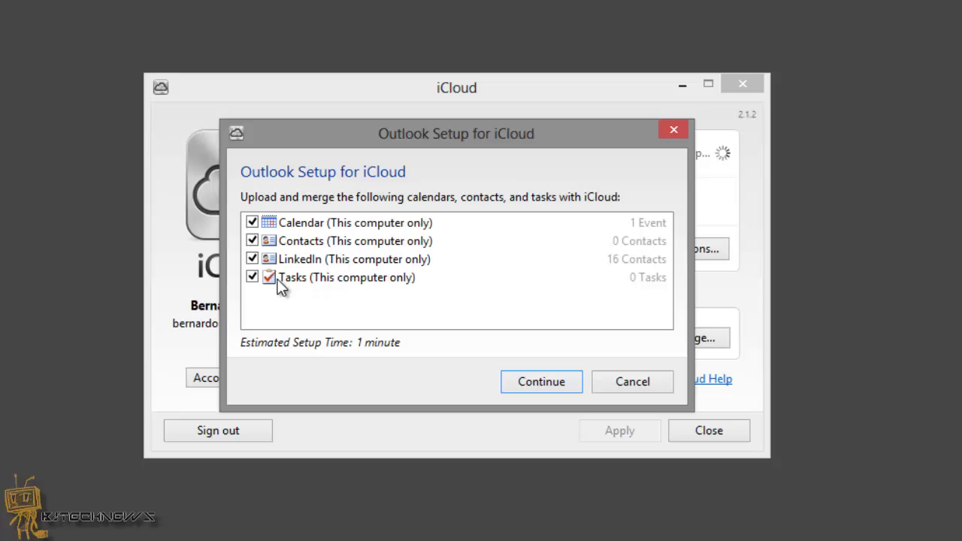
{"action": "left_click", "coordinate": [256, 278]}
{"action": "left_click", "coordinate": [254, 259]}
{"action": "left_click", "coordinate": [255, 241]}
{"action": "left_click", "coordinate": [253, 222]}
{"action": "left_click_drag", "start_coordinate": [468, 137], "coordinate": [474, 418]}
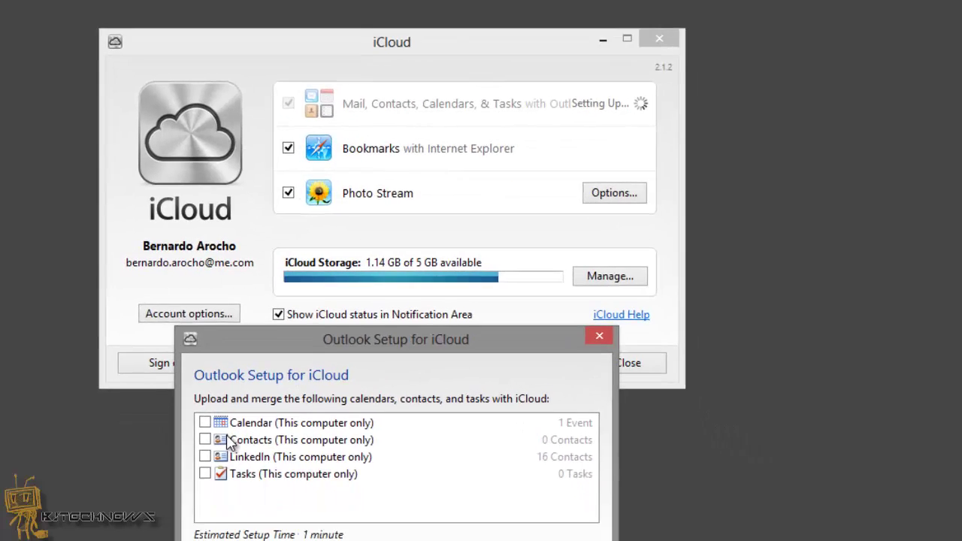
- Tick only Calendar and continue to upload it to iCloud
{"action": "left_click", "coordinate": [256, 494]}
{"action": "left_click", "coordinate": [303, 379]}
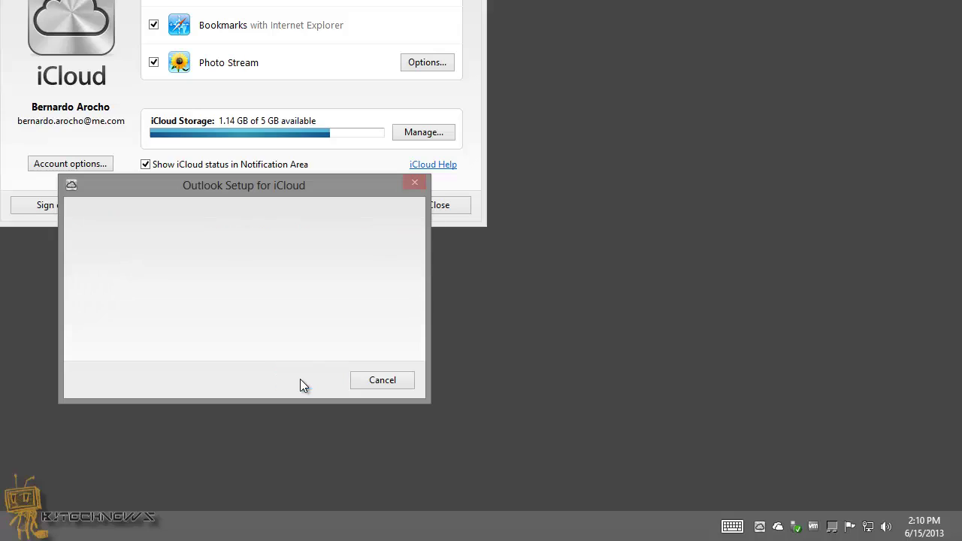